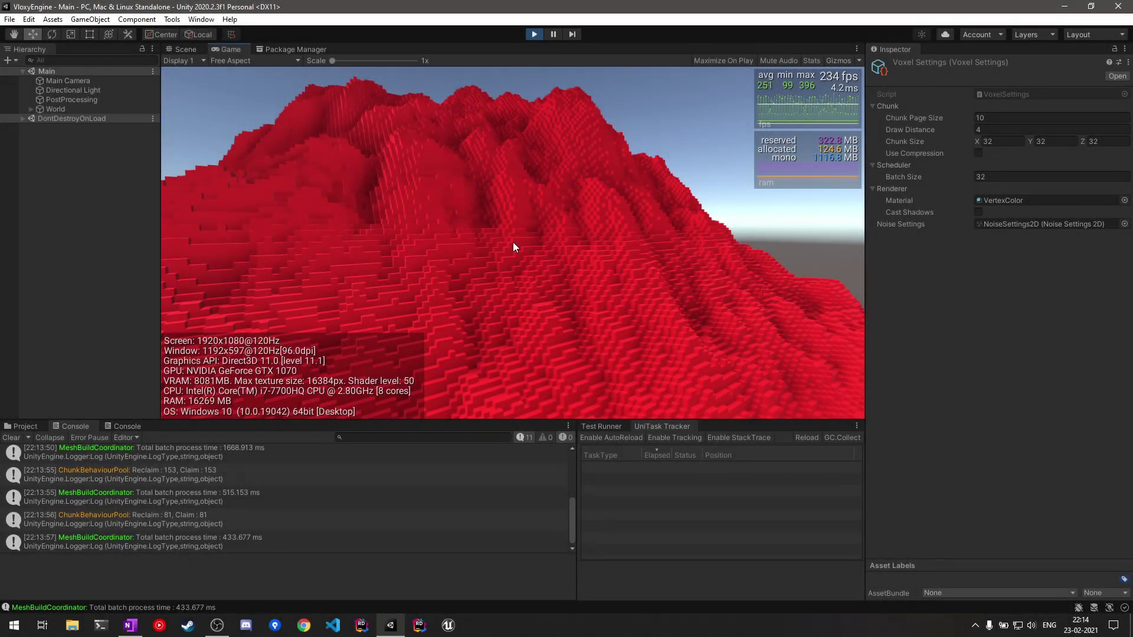
Fly over the running voxel terrain without compression and examine its frame rate and memory use
right_drag(521, 239, 611, 268)
key(q)
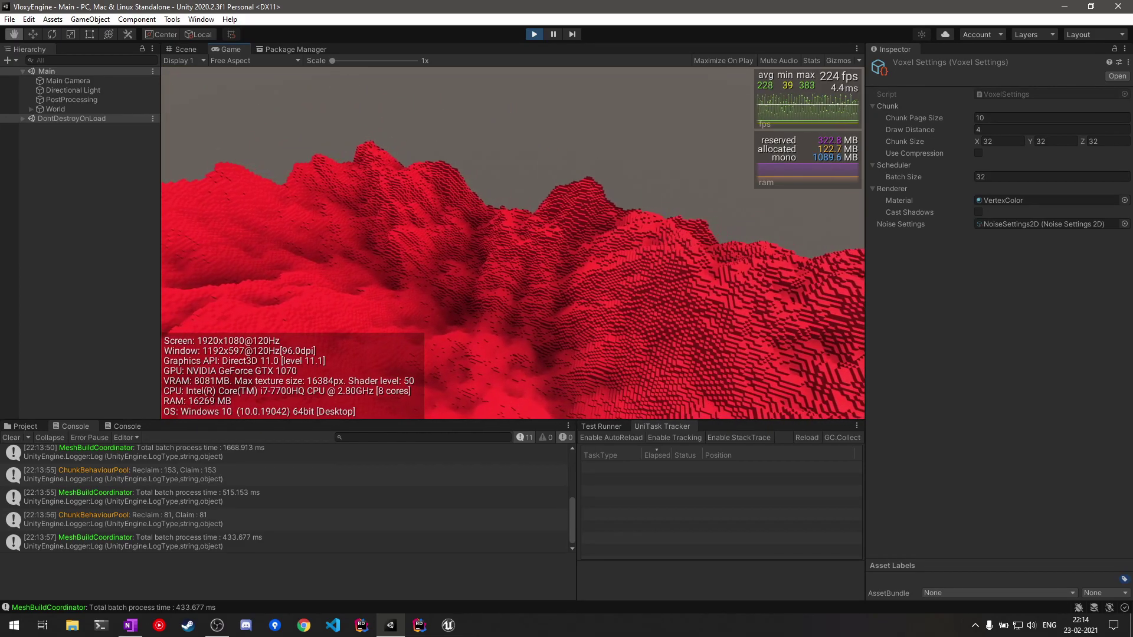
key(w)
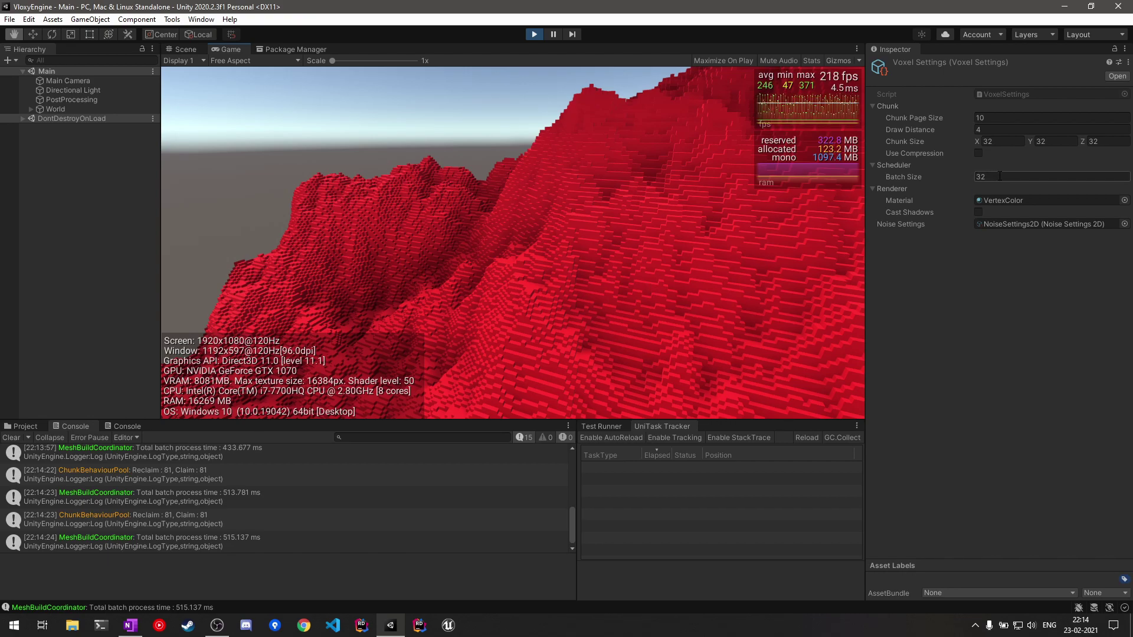
right_drag(711, 291, 506, 322)
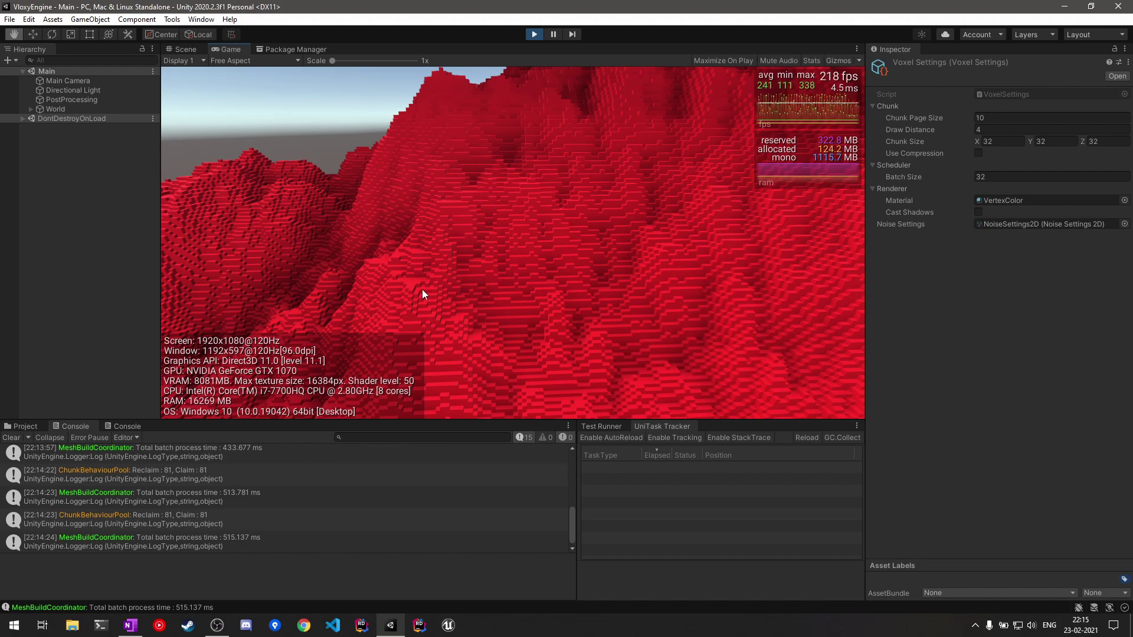
Show the project's Settings assets and inspect the NoiseSettings2D asset referenced by the voxel settings
click(23, 426)
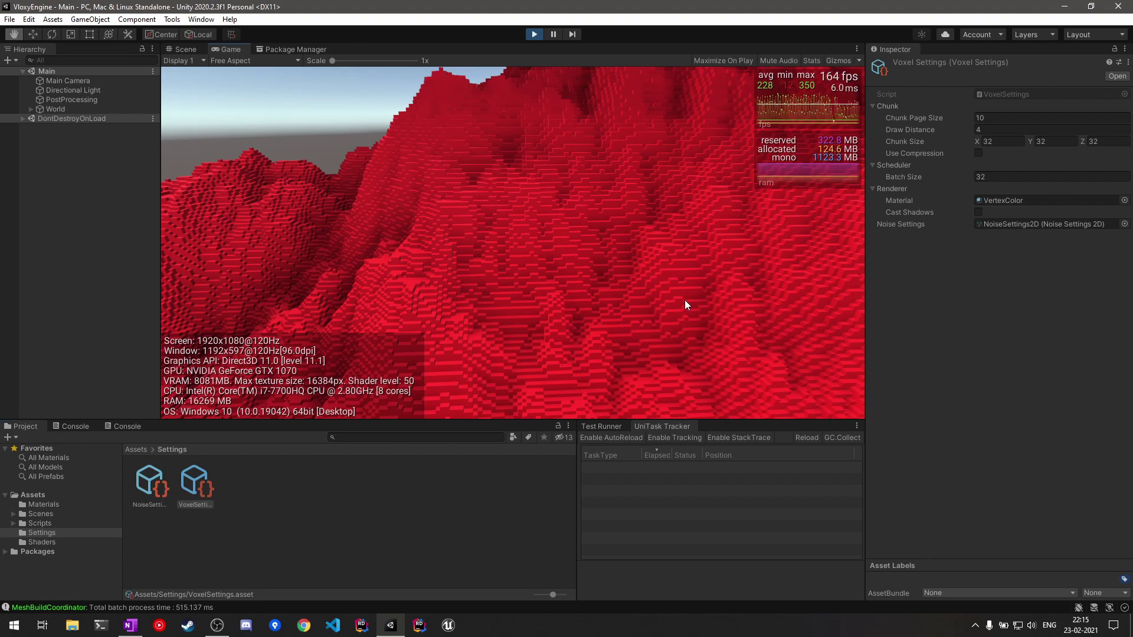
right_drag(576, 270, 512, 242)
double_click(1044, 223)
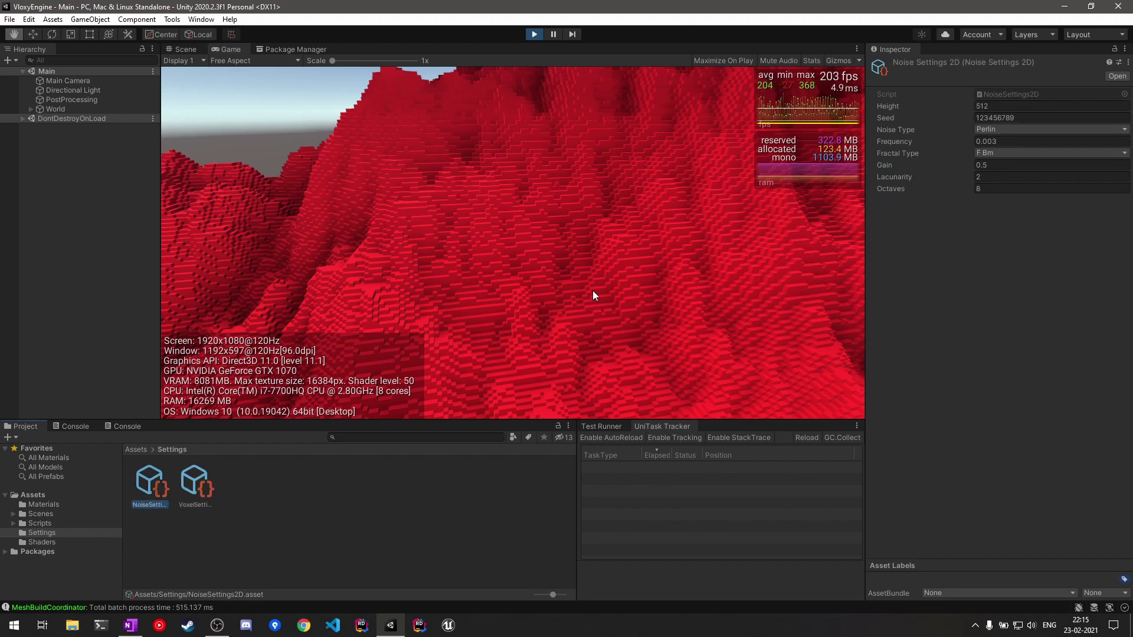
Look around the uncompressed terrain from several angles and check the mono memory use
click(502, 294)
right_drag(501, 289, 348, 294)
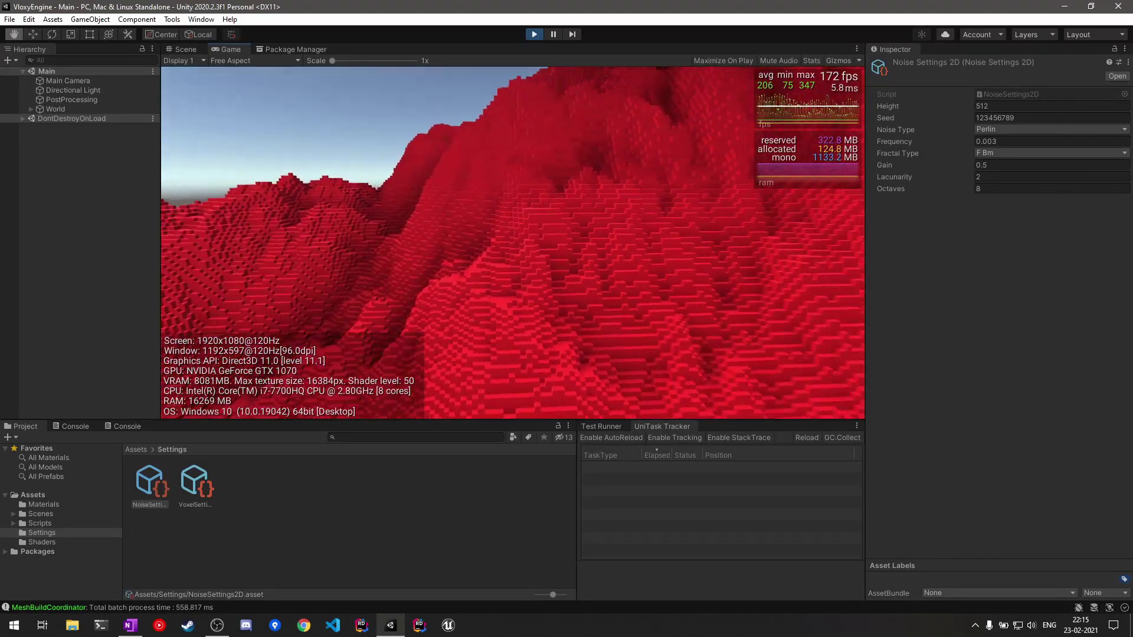
key(Escape)
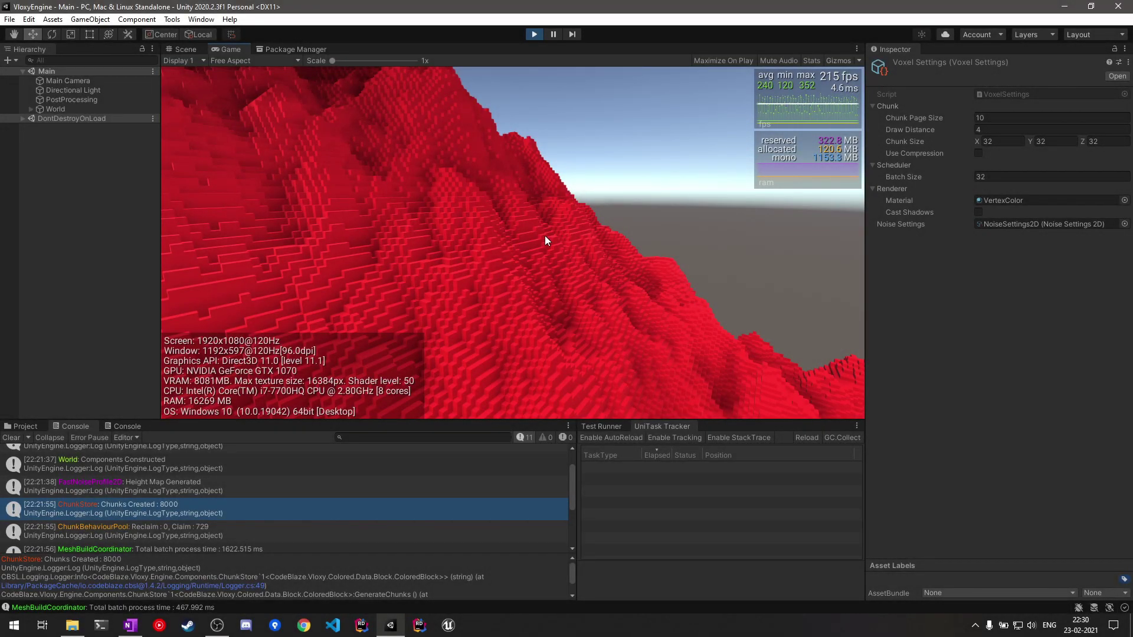
right_drag(561, 232, 354, 237)
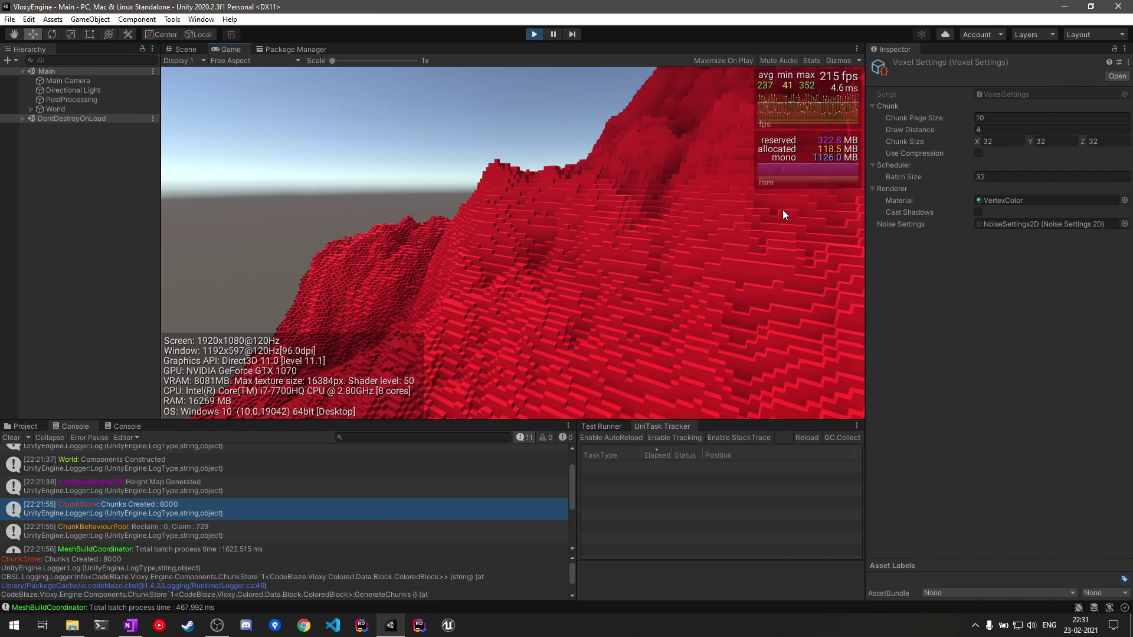
right_drag(714, 242, 462, 297)
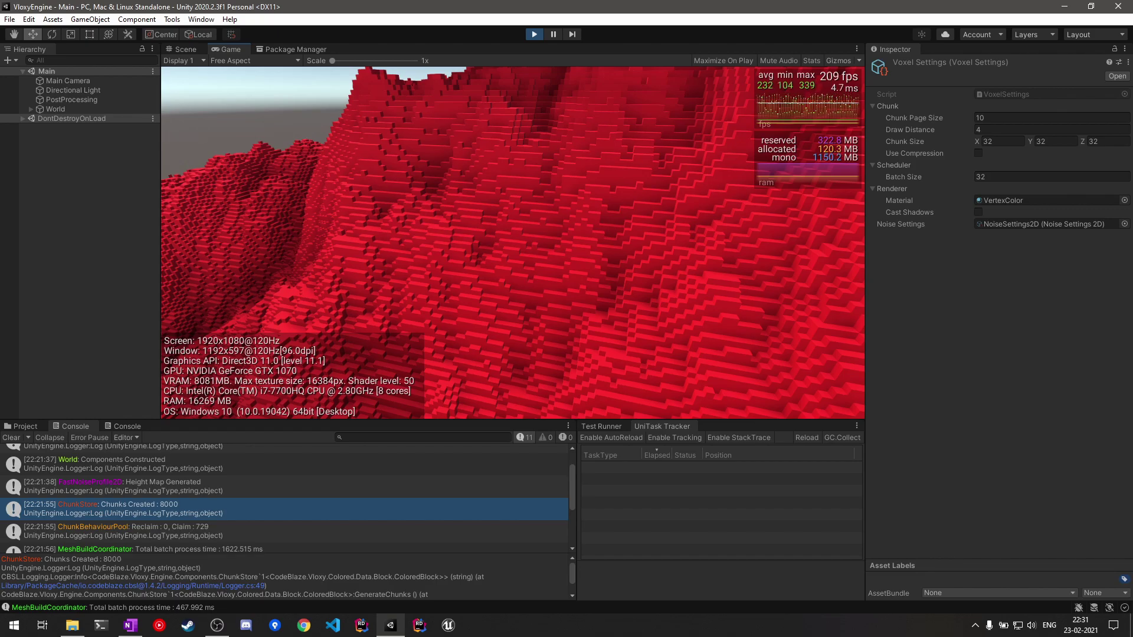
right_drag(512, 242, 512, 241)
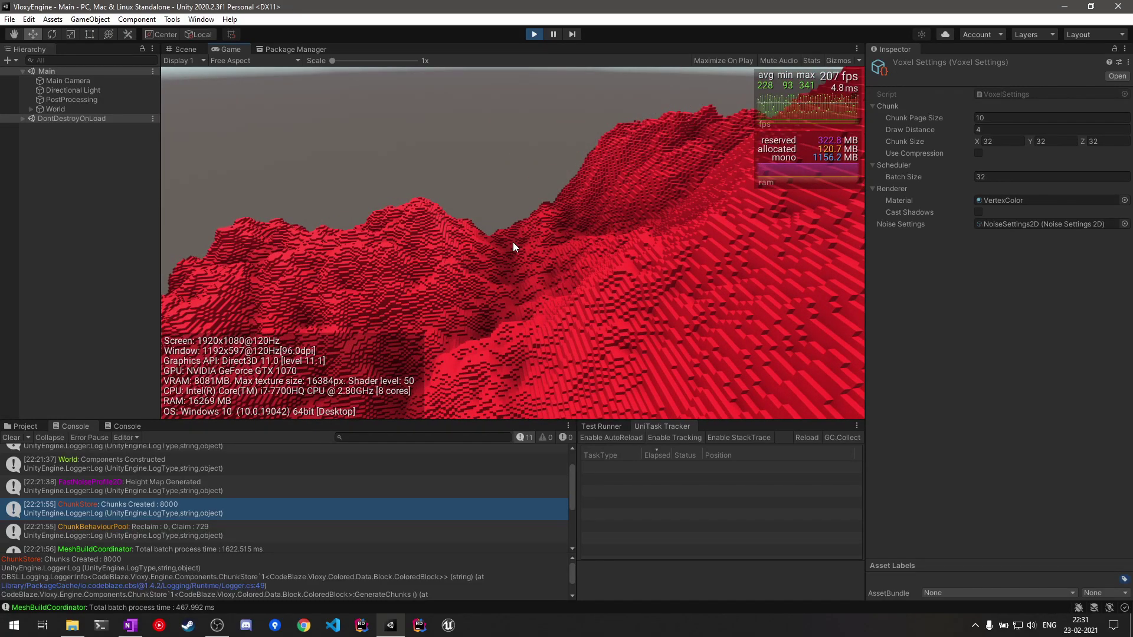
Turn on Use Compression in the voxel settings with the scene stopped, and run the scene again
click(534, 35)
click(979, 154)
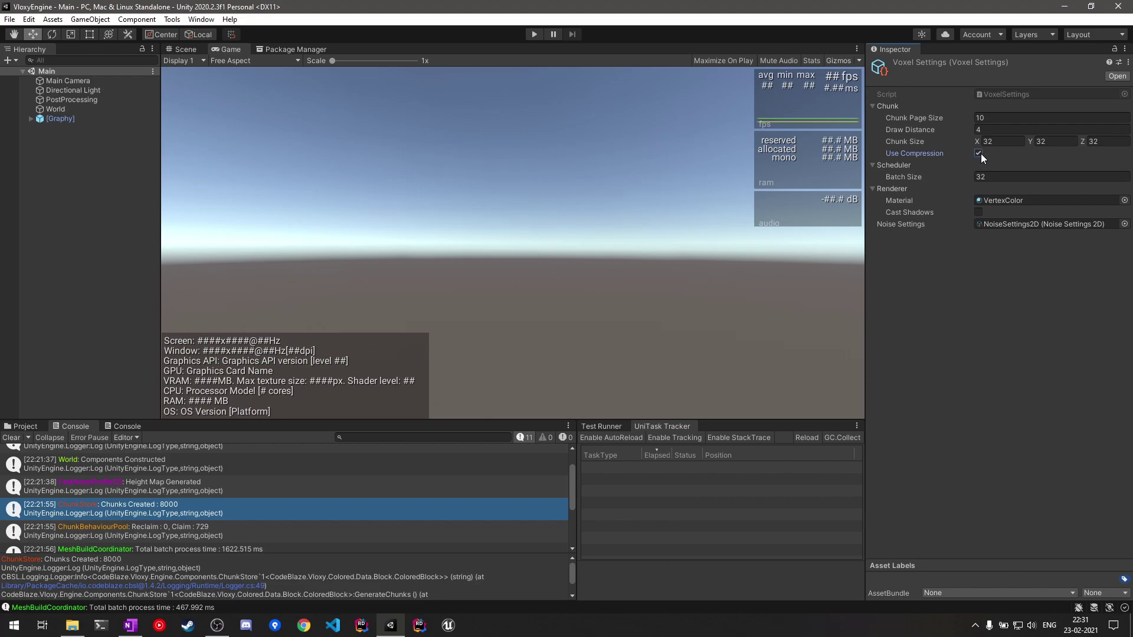
click(533, 34)
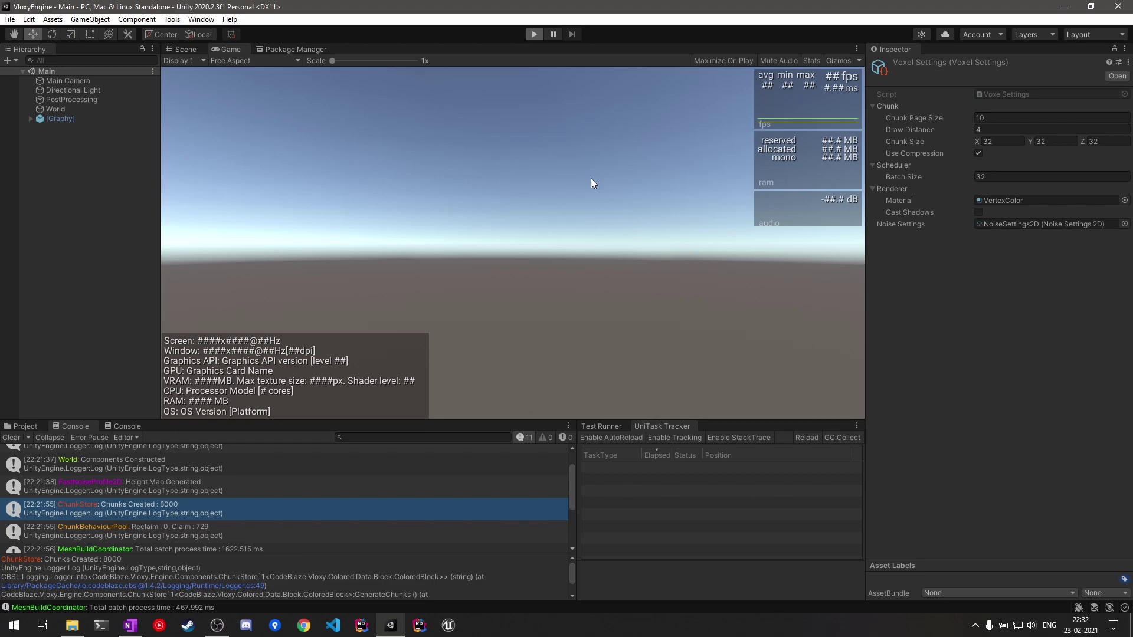
key(ctrl+p)
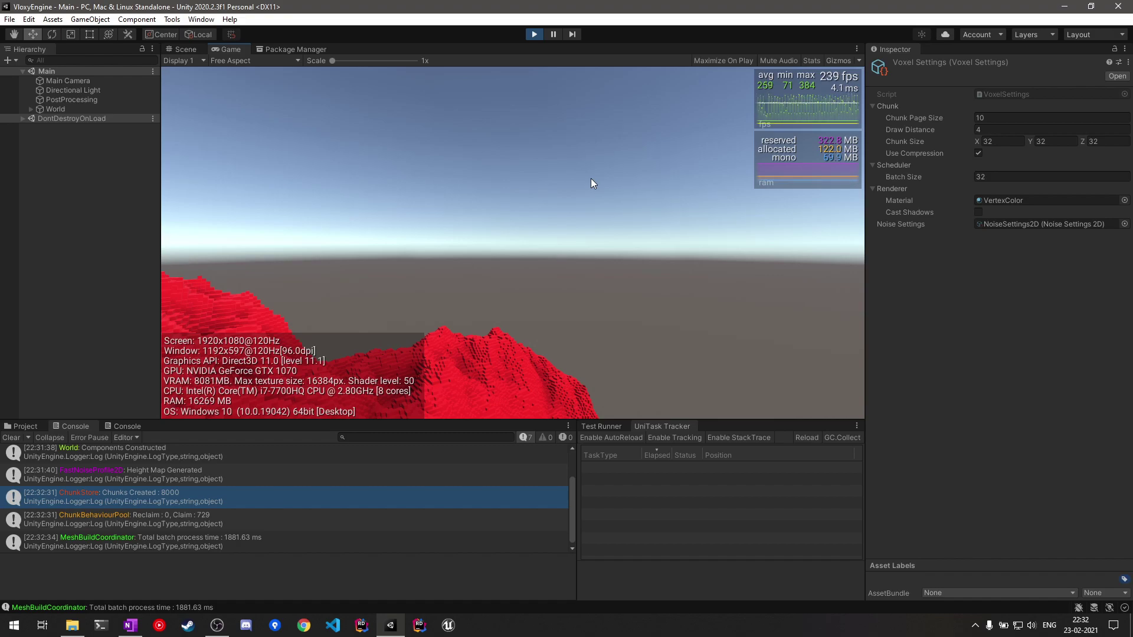
Fly across the compressed terrain and examine the memory use and frame rate while new chunks load
right_drag(591, 179, 513, 242)
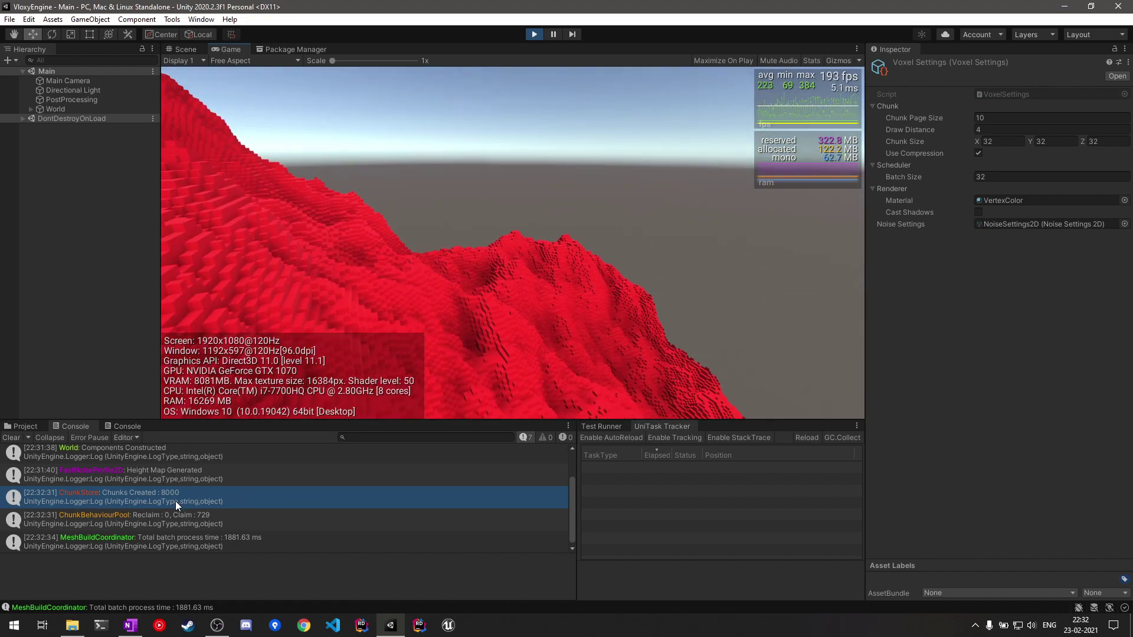
right_drag(584, 358, 513, 245)
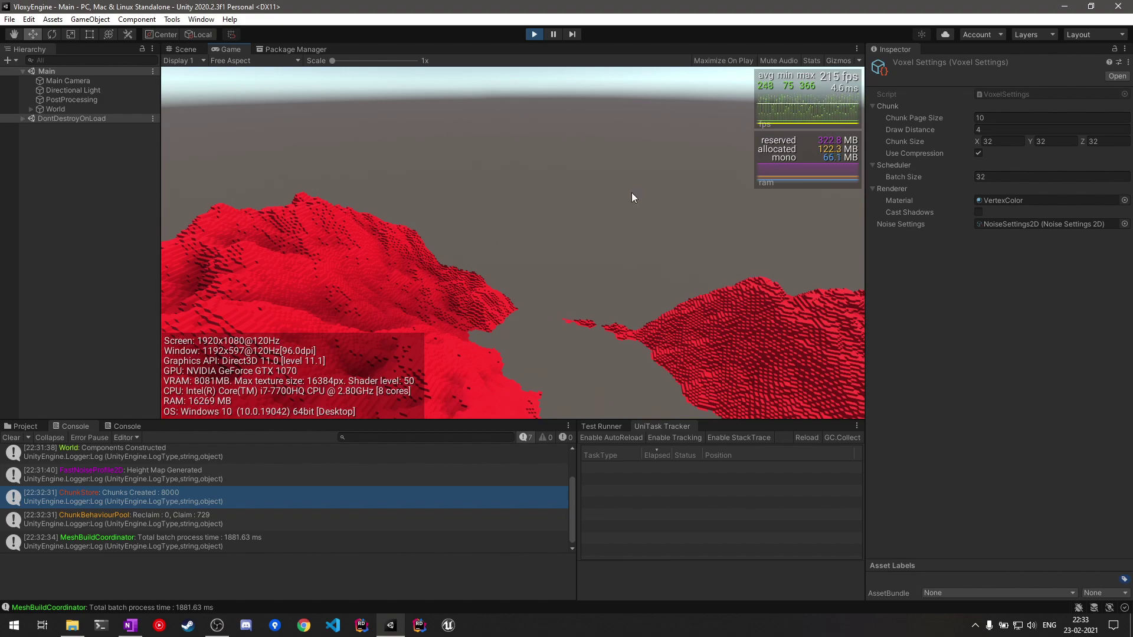
right_drag(631, 192, 686, 281)
key(w)
key(q)
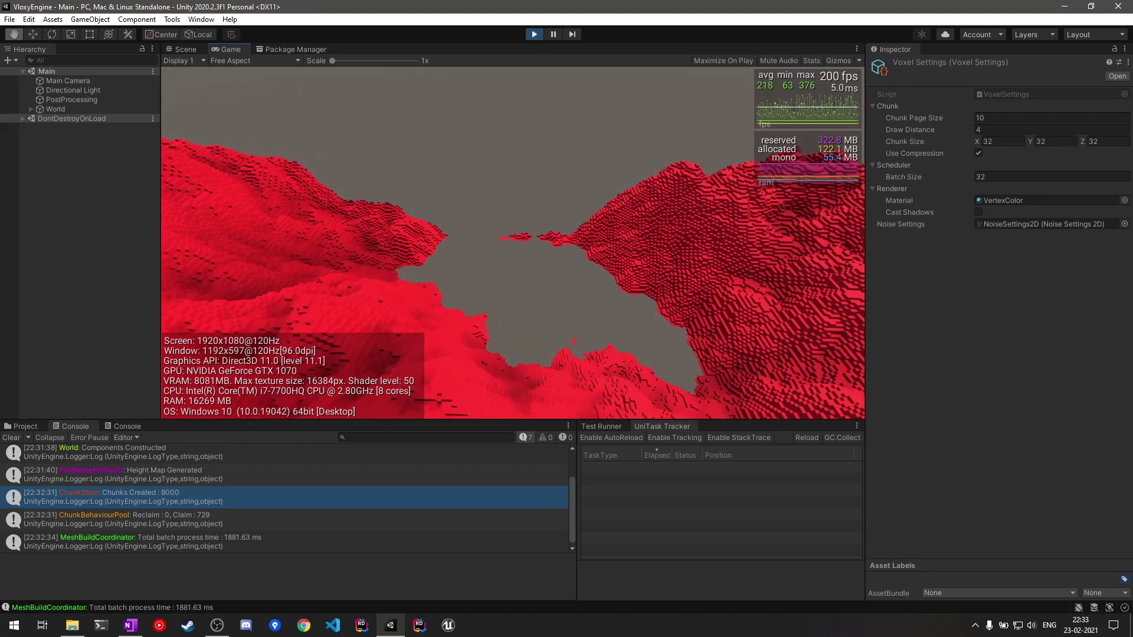
key(w)
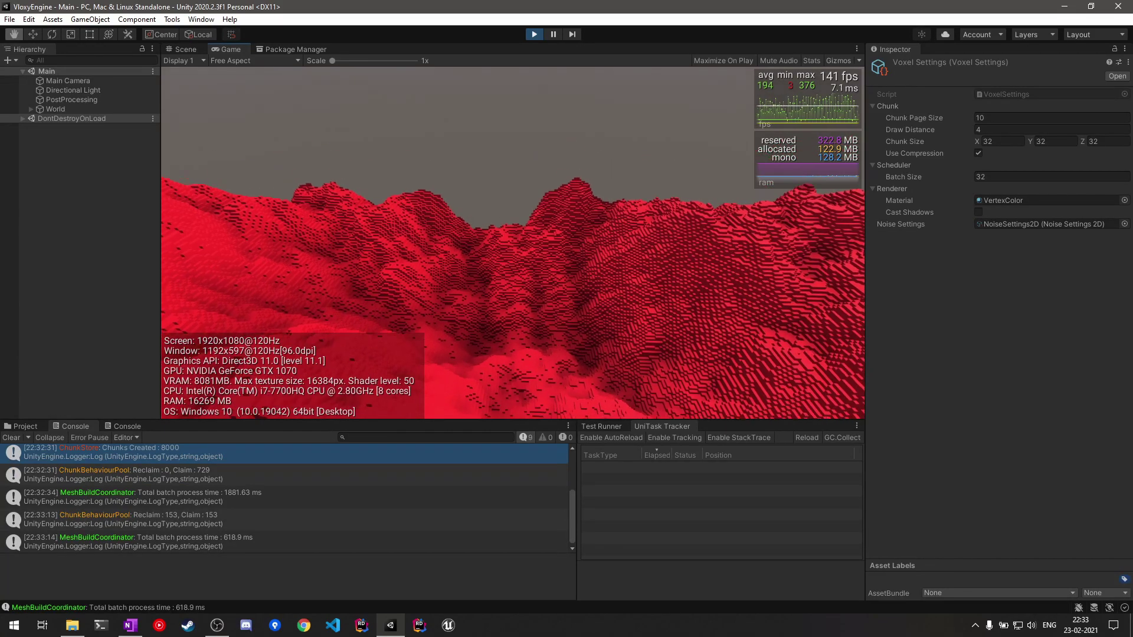
right_drag(512, 242, 472, 221)
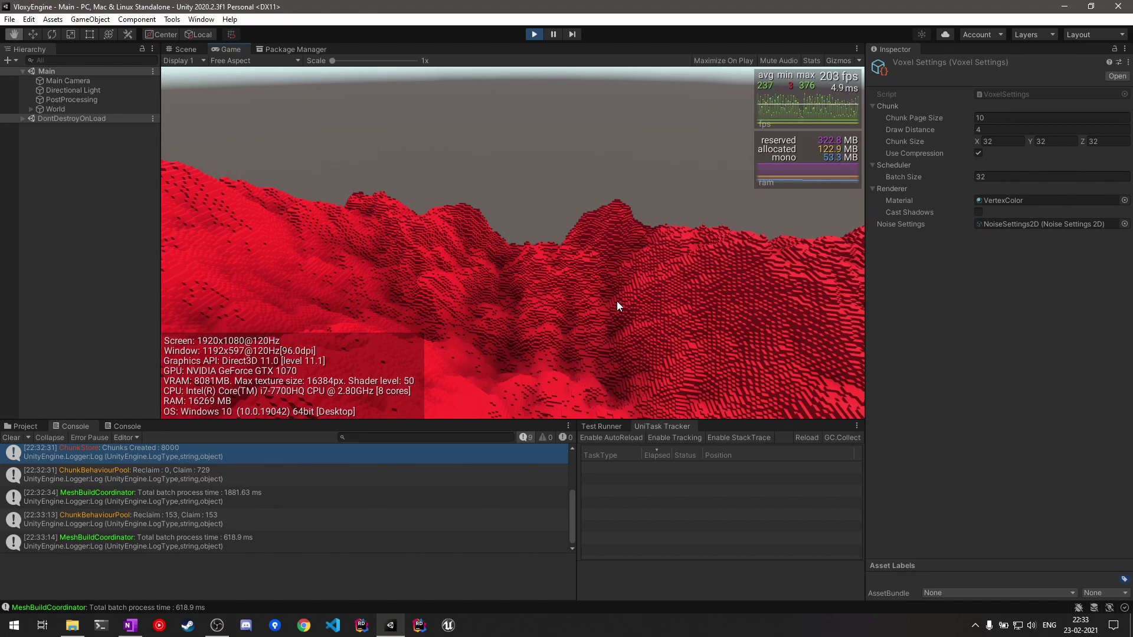
right_drag(617, 303, 617, 265)
key(w)
key(w)
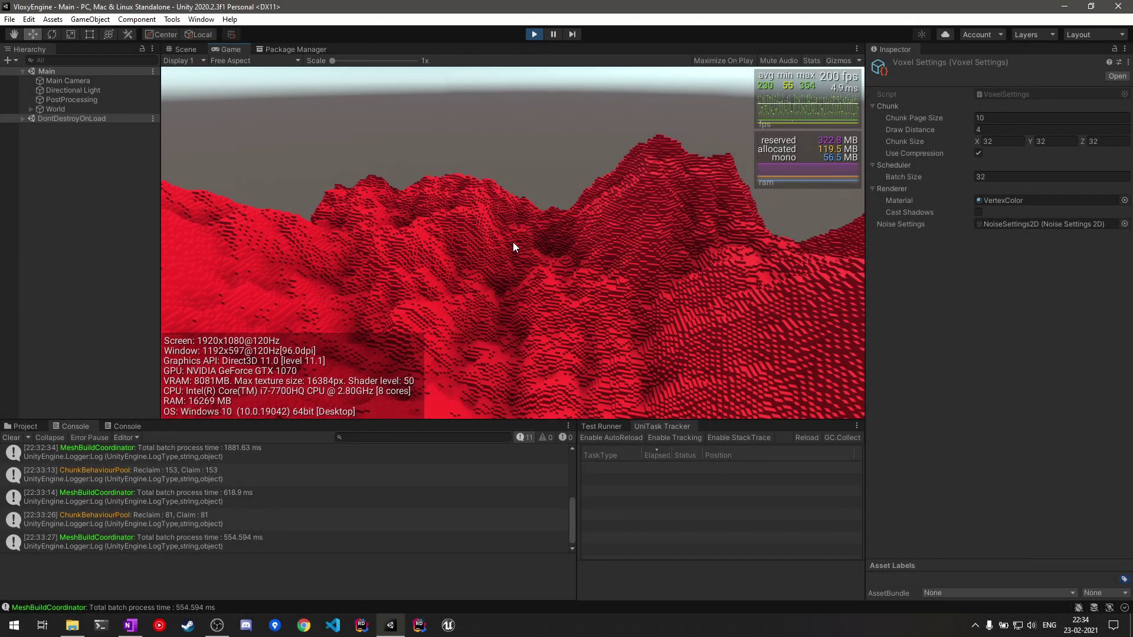
right_drag(512, 242, 474, 223)
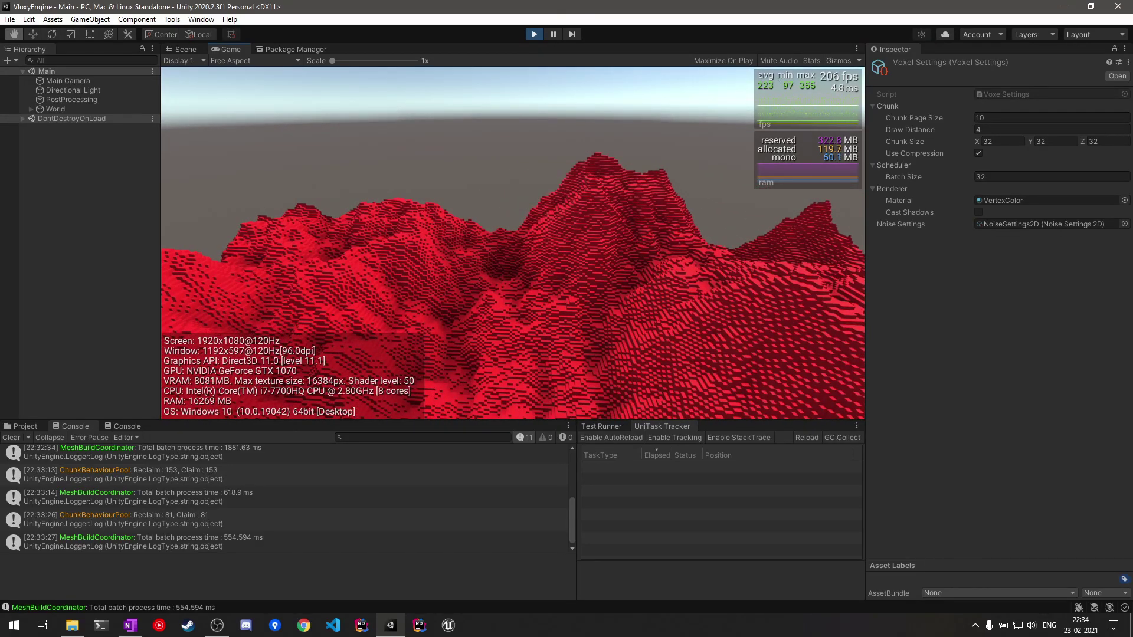
key(w)
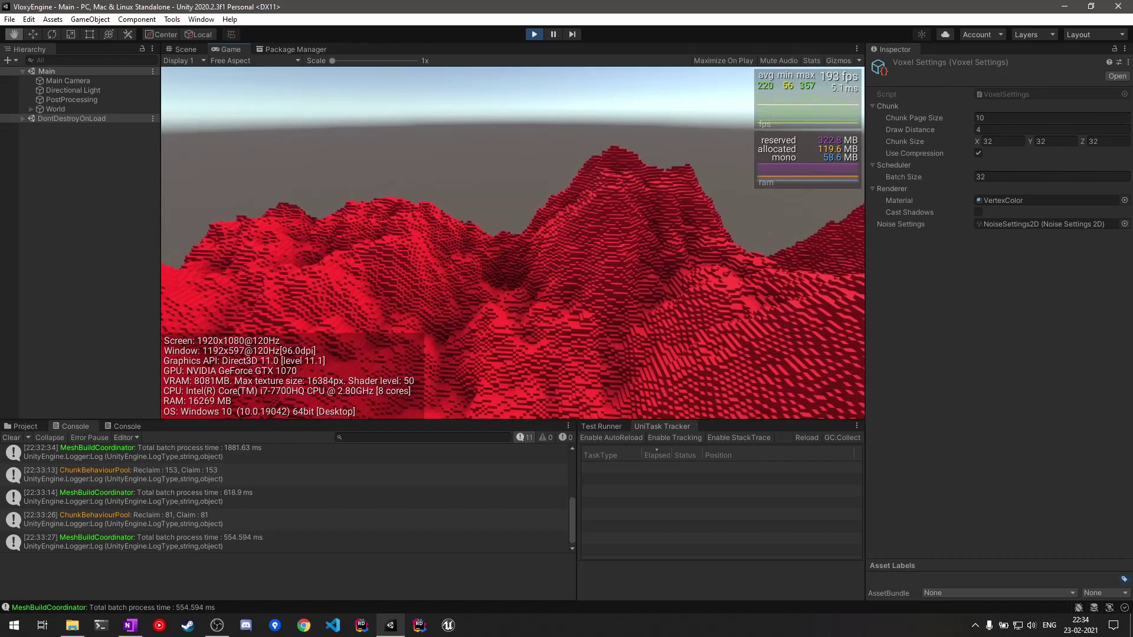
key(w)
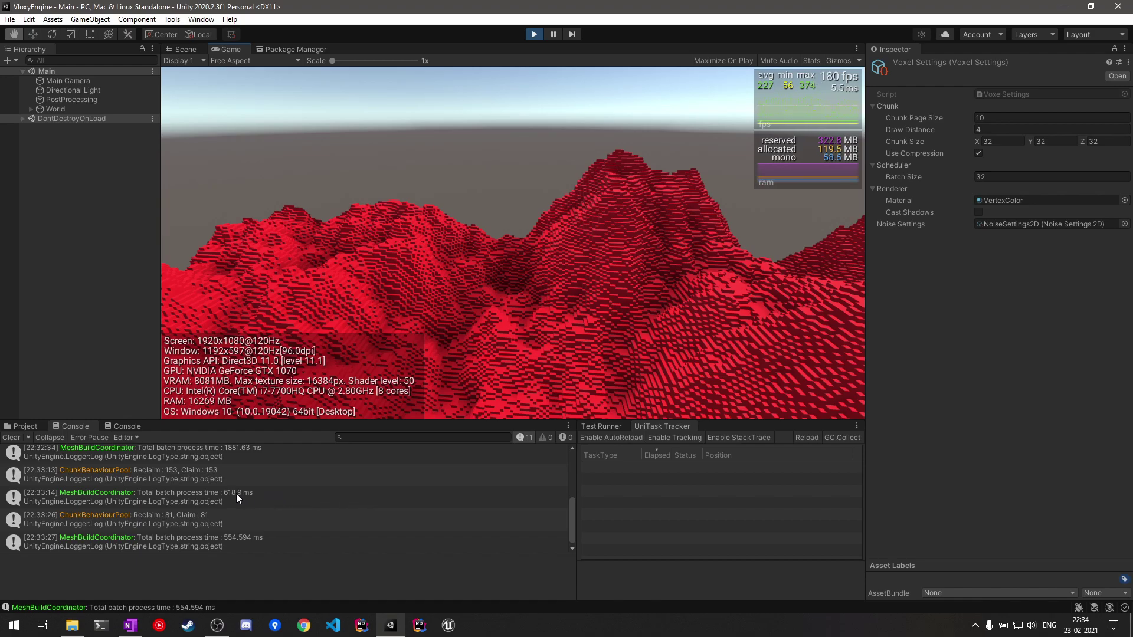
Inspect the ChunkBehaviourPool log entry from 22:33:13 and compare the MeshBuildCoordinator batch process times around it
scroll(218, 494, up, 2)
click(146, 511)
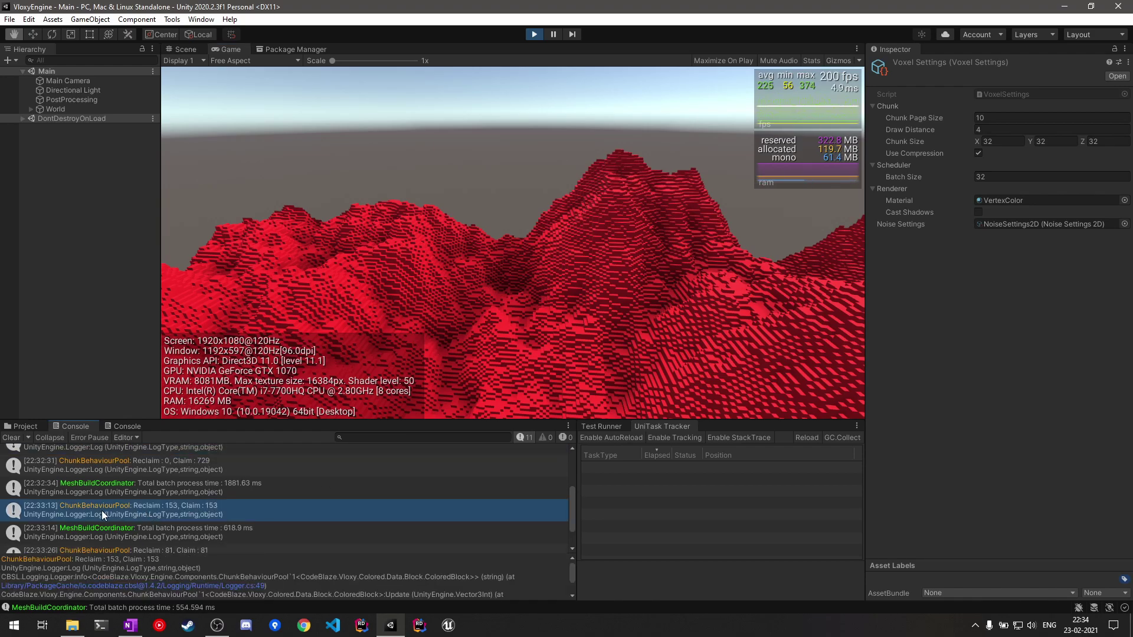
scroll(208, 516, down, 2)
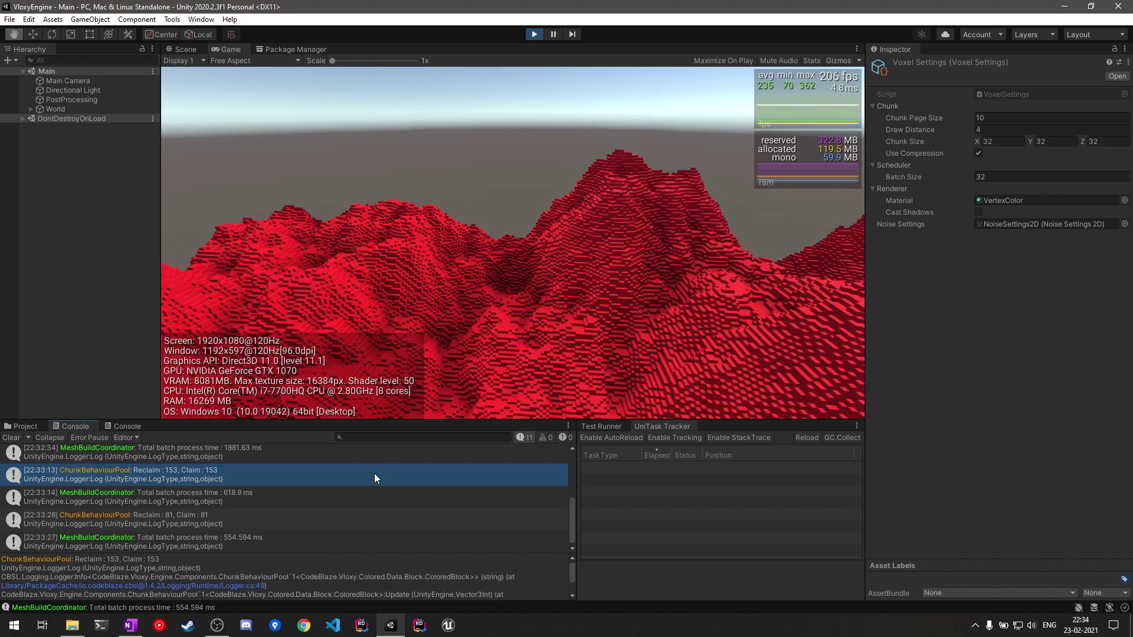
Examine the surrounding mountains of the compressed terrain in the running game view
click(466, 311)
right_drag(558, 294, 513, 243)
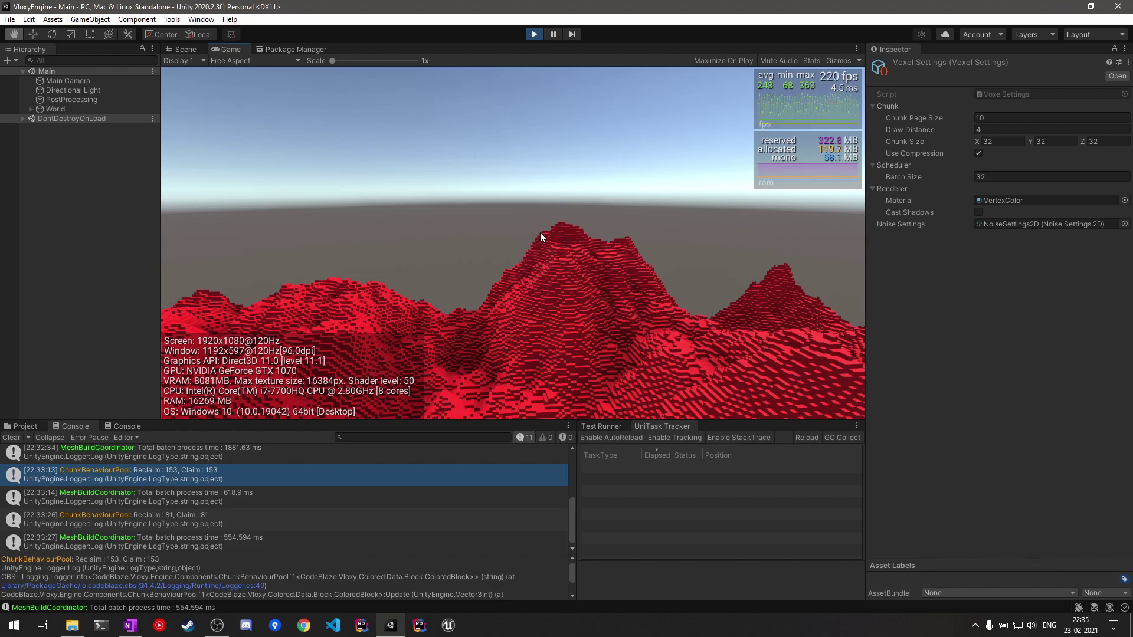
right_drag(548, 229, 571, 245)
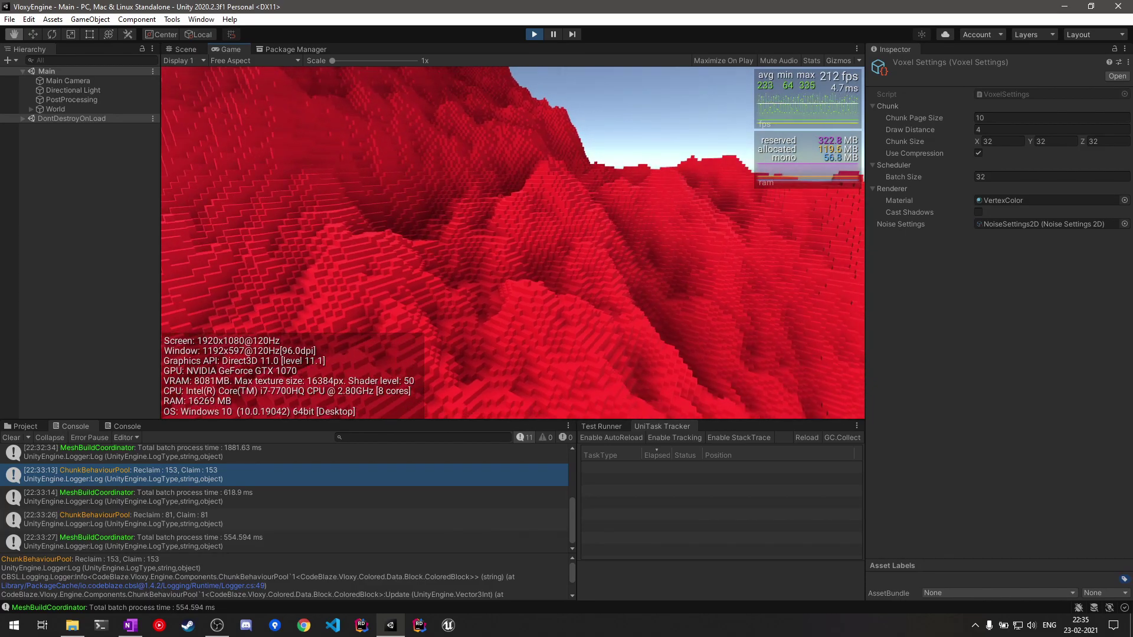
right_drag(512, 243, 439, 244)
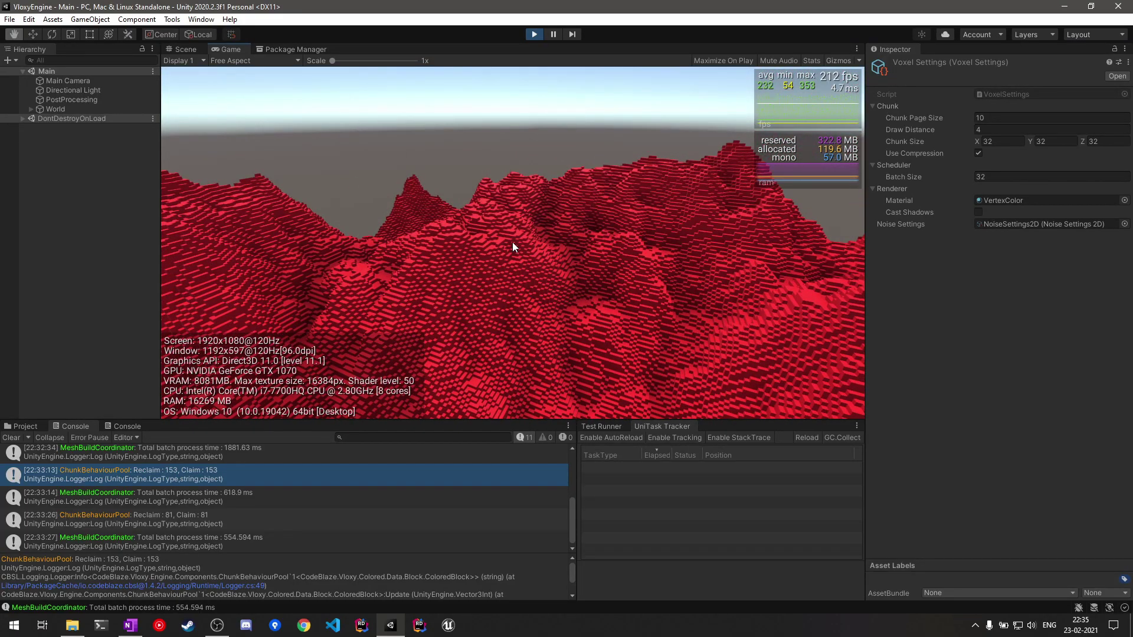